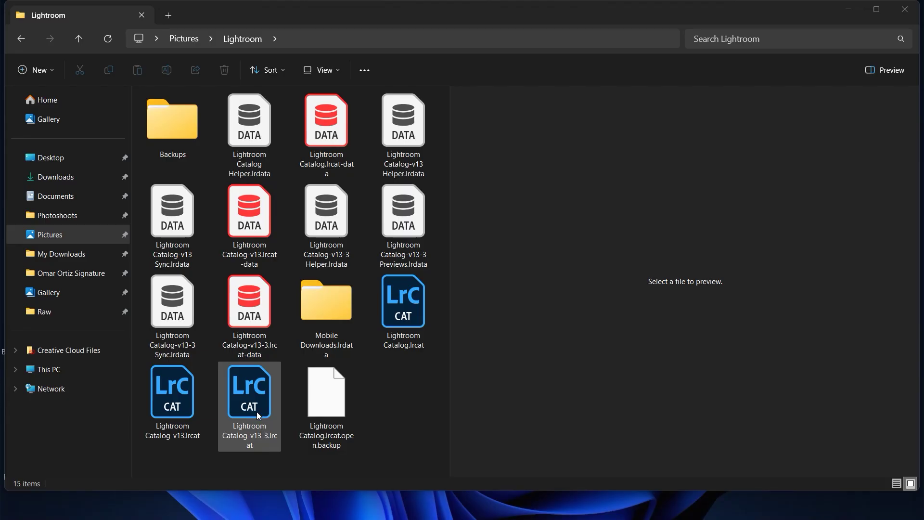
# Drag Lightroom Catalog-v13-3.lrcat from File Explorer onto Evoto to start the catalog import
pyautogui.click(258, 415)
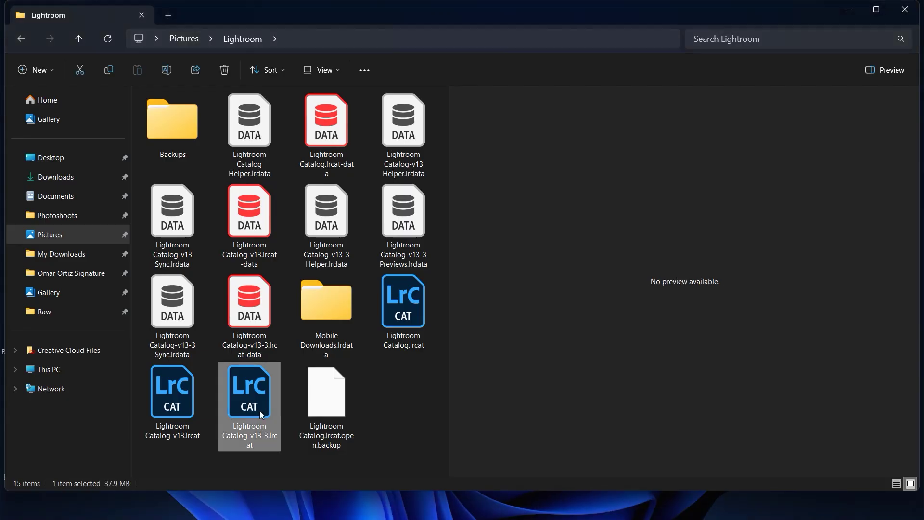
pyautogui.moveTo(264, 403); pyautogui.dragTo(107, 140)
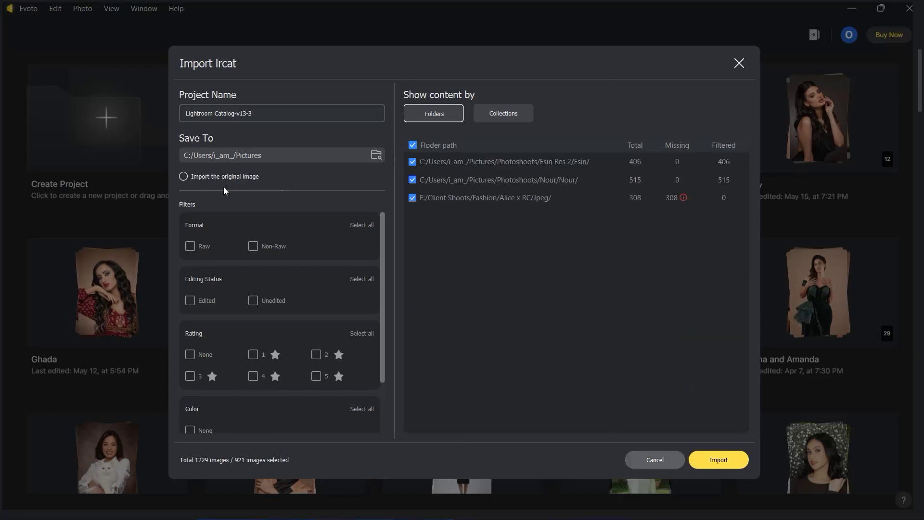
# Import only the Esin and Nour folders (921 images) into a new project save folder
pyautogui.click(412, 146)
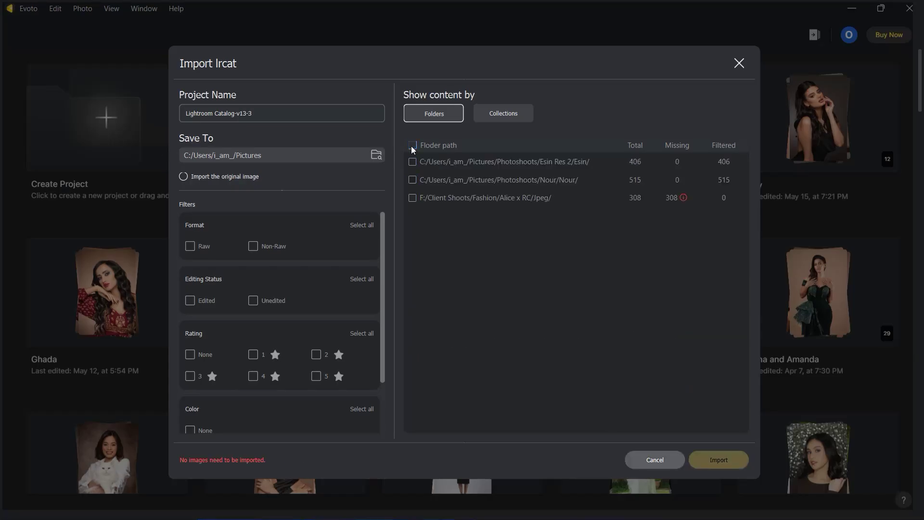
pyautogui.click(413, 162)
pyautogui.click(413, 180)
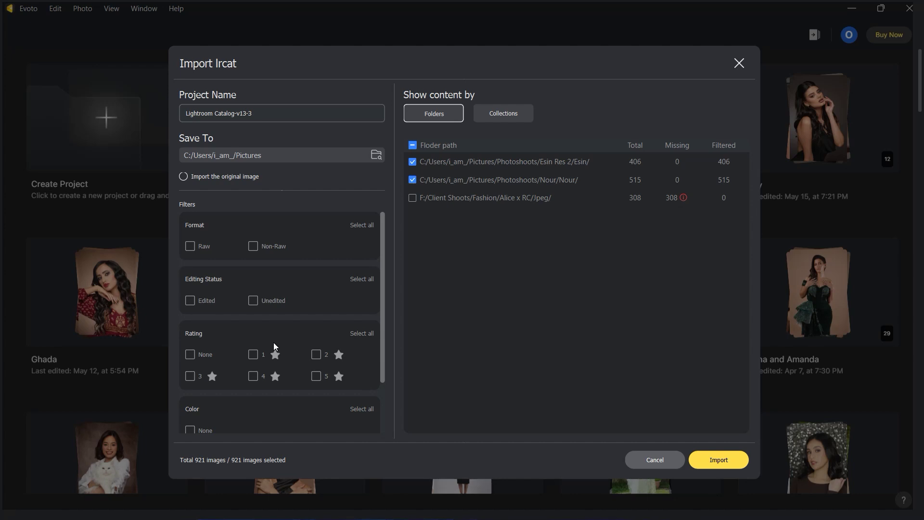
pyautogui.scroll(-3, 273, 342)
pyautogui.scroll(3, 209, 406)
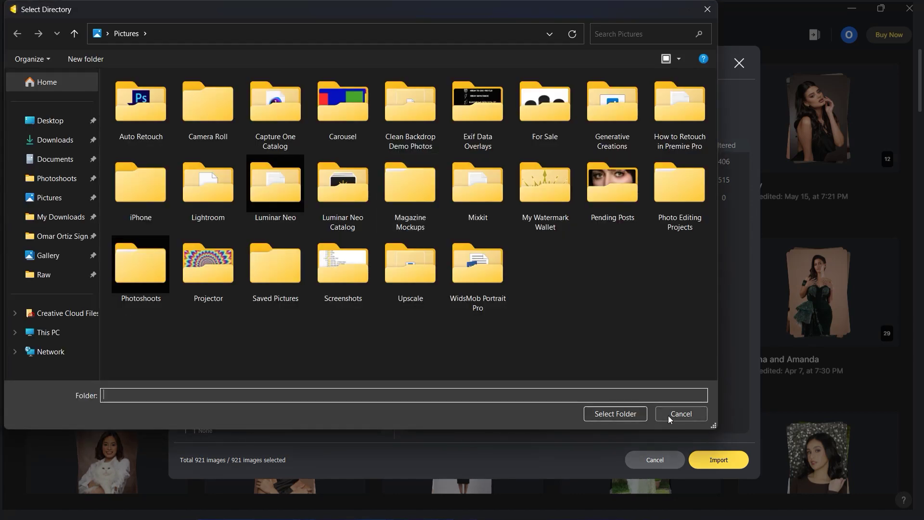
pyautogui.click(669, 414)
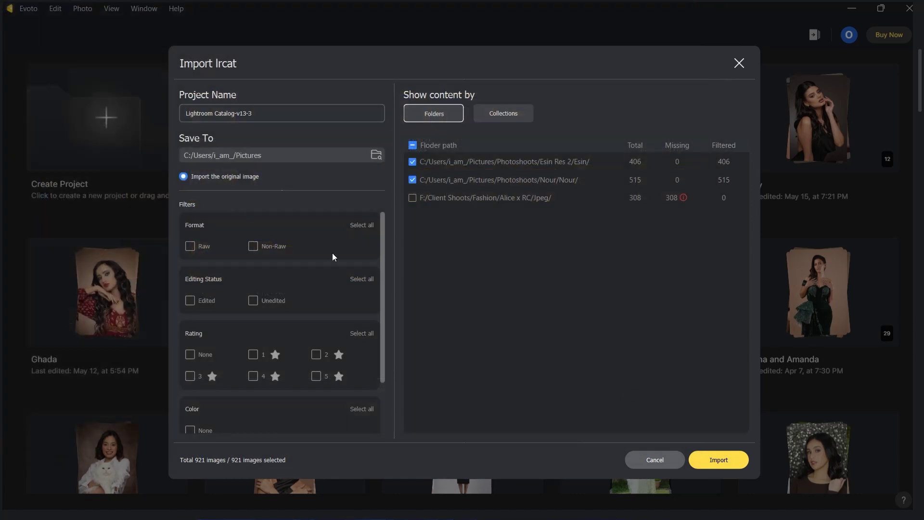
pyautogui.click(714, 458)
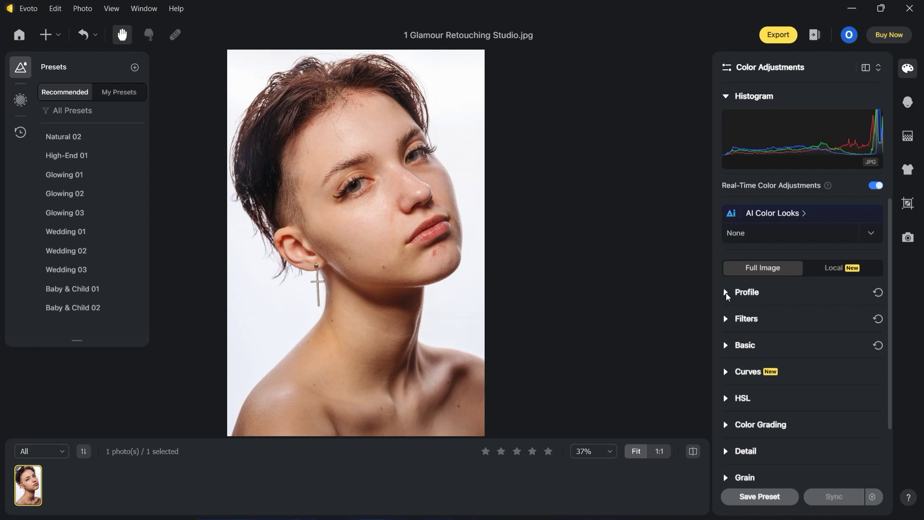
# Switch the Glamour Retouching Studio photo to the B&W profile, then compare in Portrait Retouching
pyautogui.click(726, 292)
pyautogui.click(880, 322)
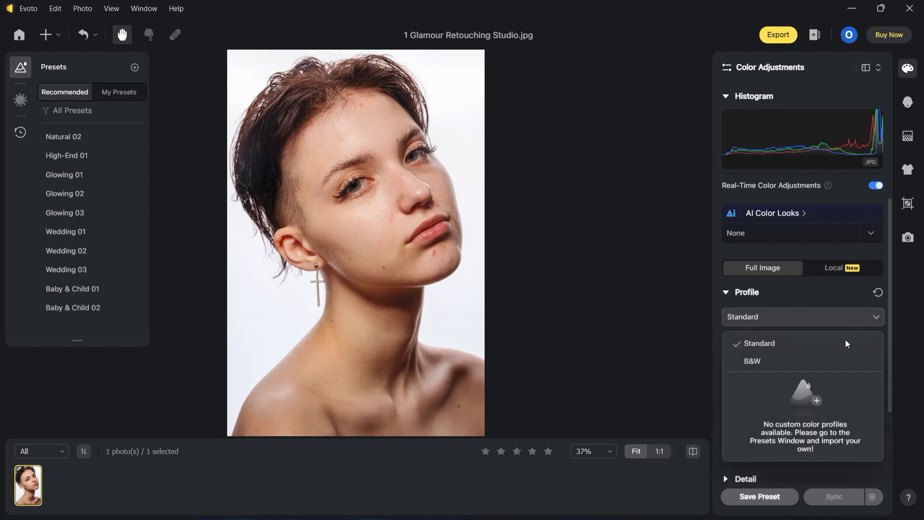
pyautogui.click(776, 364)
pyautogui.click(907, 101)
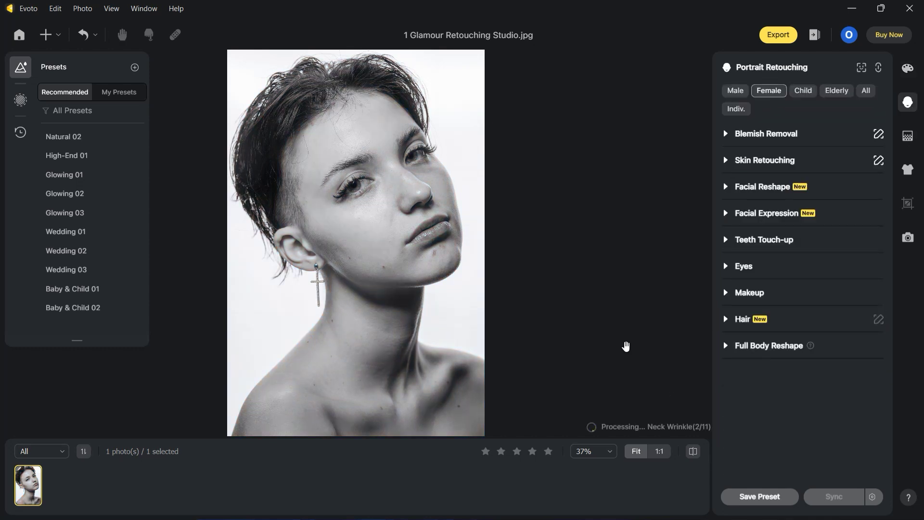
pyautogui.click(693, 451)
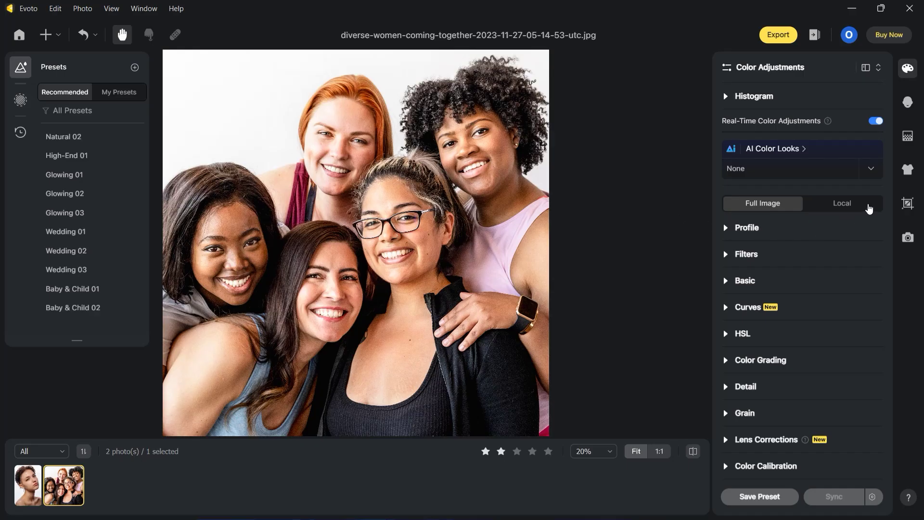
# In Local adjustments, select Person 3, the far-left woman, keeping Entire Person as the region
pyautogui.click(869, 208)
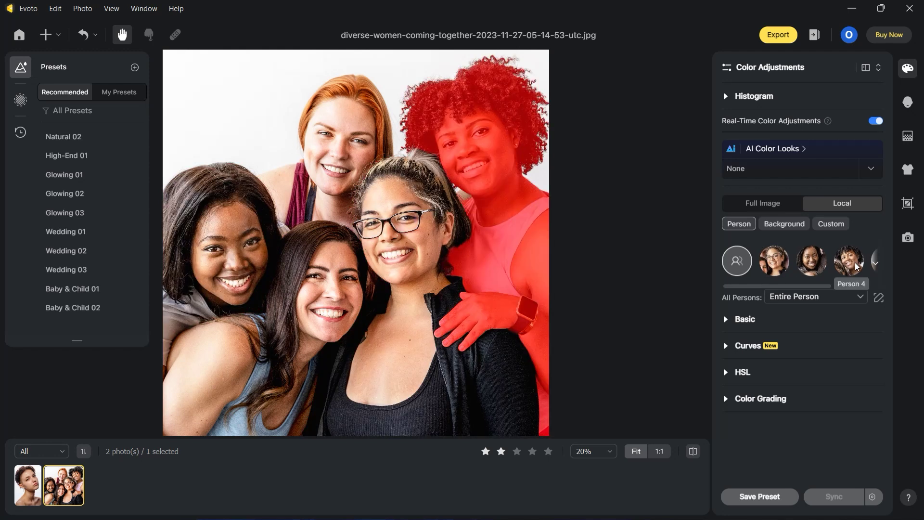
pyautogui.scroll(-3, 857, 266)
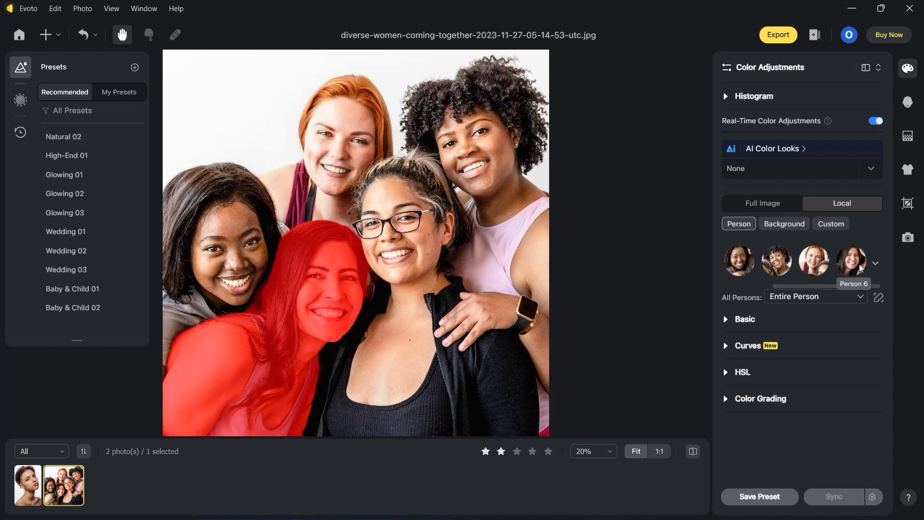
pyautogui.click(861, 298)
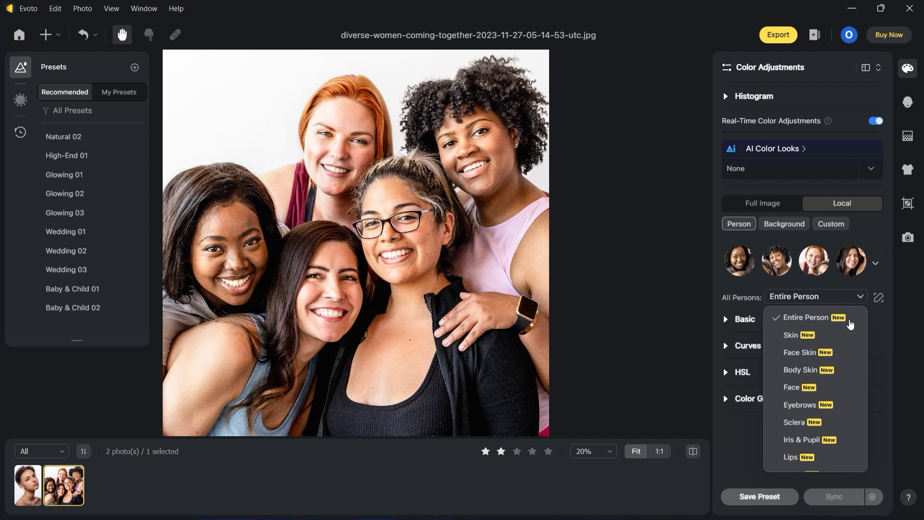
pyautogui.scroll(-3, 823, 342)
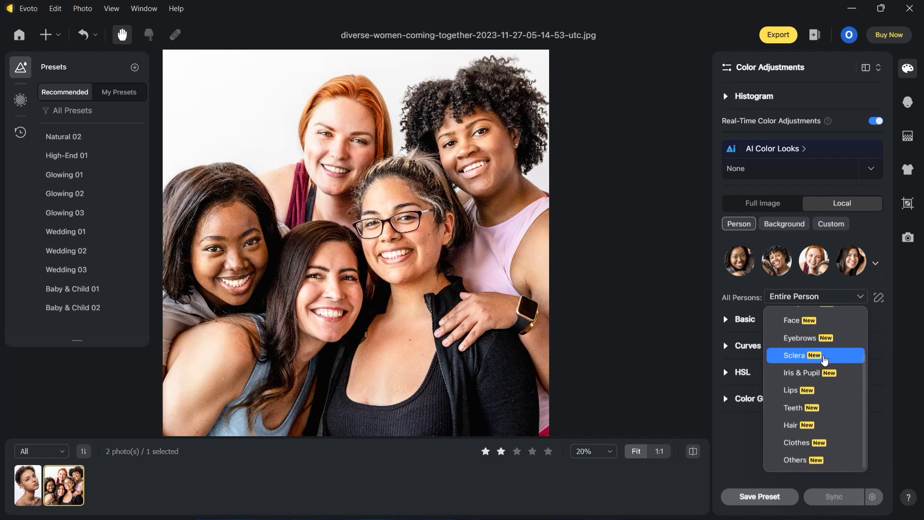
pyautogui.scroll(3, 824, 409)
pyautogui.click(745, 285)
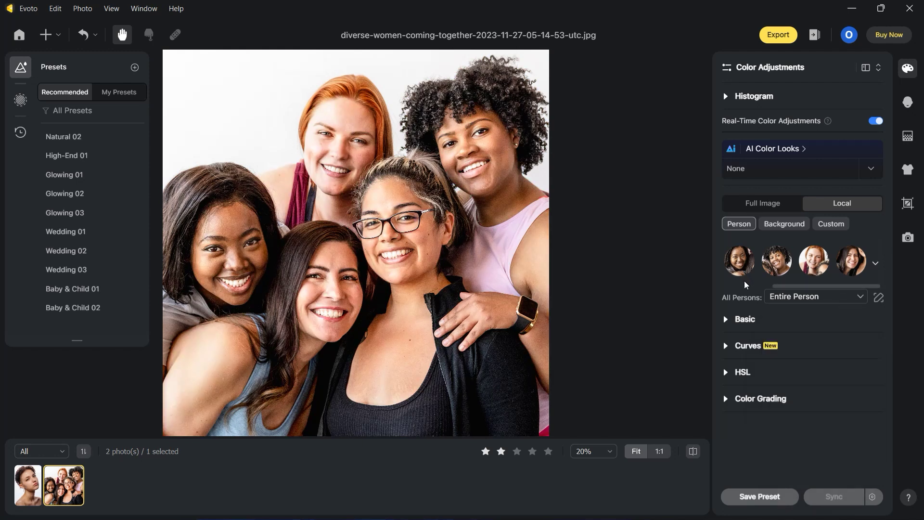
pyautogui.click(739, 262)
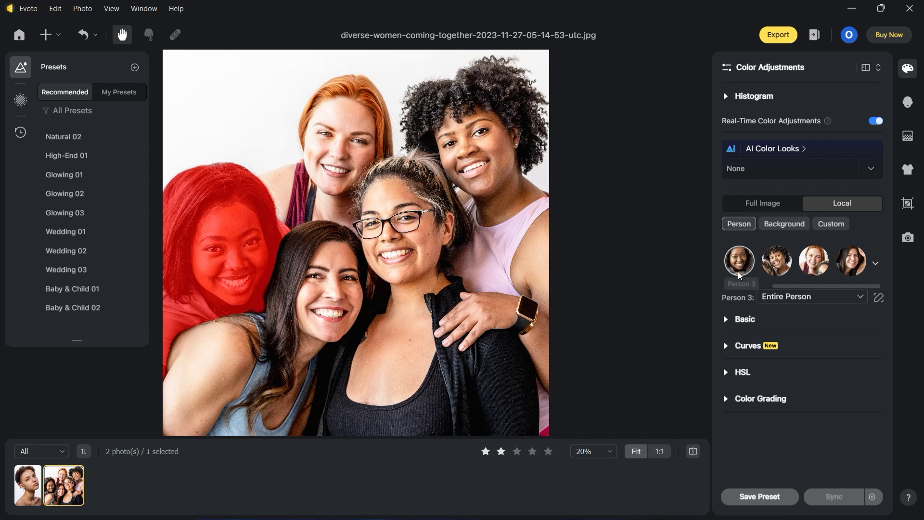
# In Basic, try exposure and reset it to 0, then set Person 3's Tint to -44
pyautogui.click(799, 319)
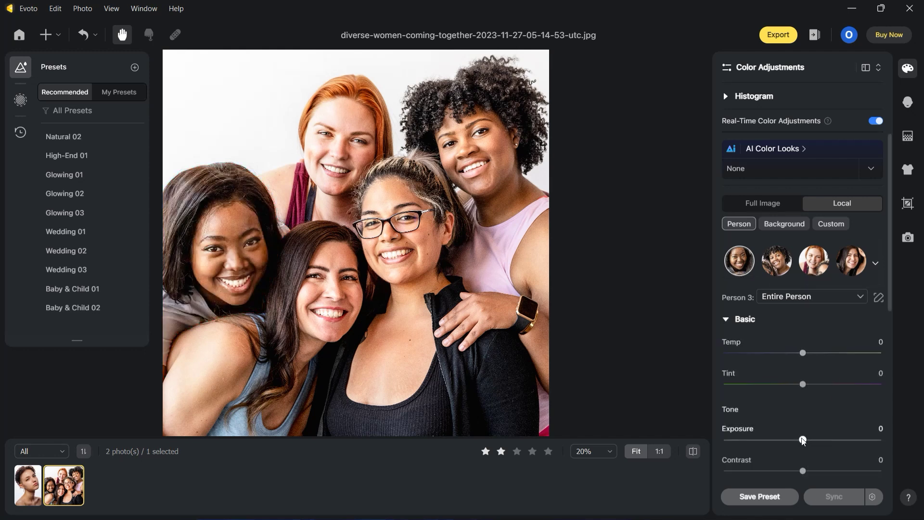
pyautogui.moveTo(821, 441); pyautogui.dragTo(750, 451)
pyautogui.doubleClick(745, 440)
pyautogui.scroll(-4, 770, 385)
pyautogui.moveTo(803, 365)
pyautogui.mouseDown()
pyautogui.moveTo(844, 365)
pyautogui.moveTo(771, 368)
pyautogui.moveTo(856, 368)
pyautogui.moveTo(803, 366)
pyautogui.mouseUp()
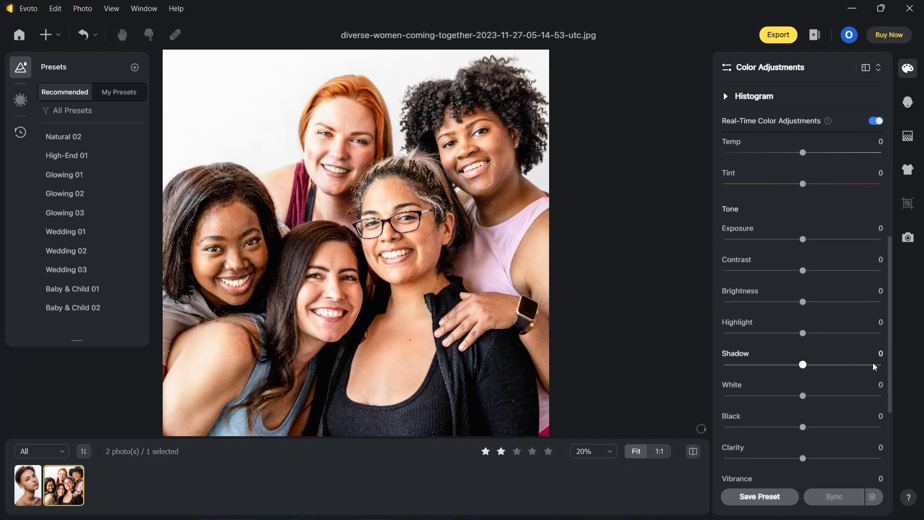
pyautogui.moveTo(803, 152); pyautogui.dragTo(841, 186)
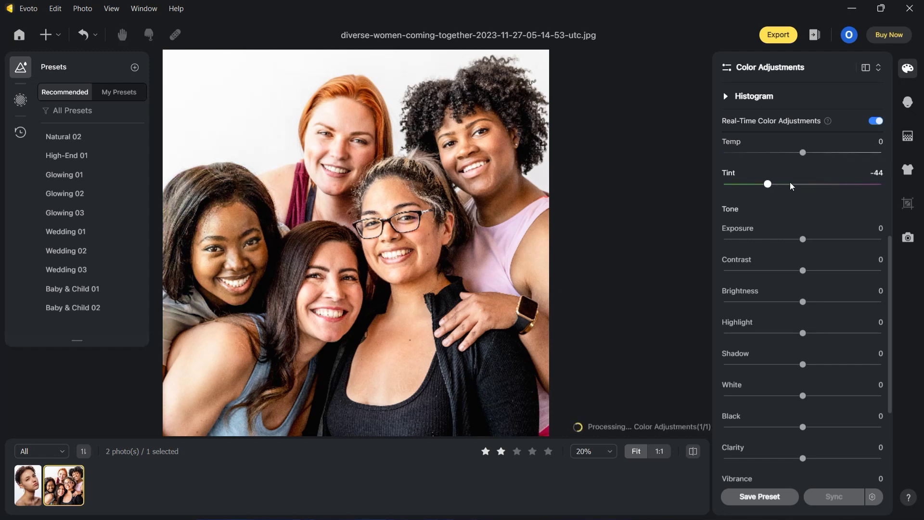
# Select Person 2, the woman with glasses, and limit the local region to Clothes
pyautogui.click(842, 203)
pyautogui.click(785, 263)
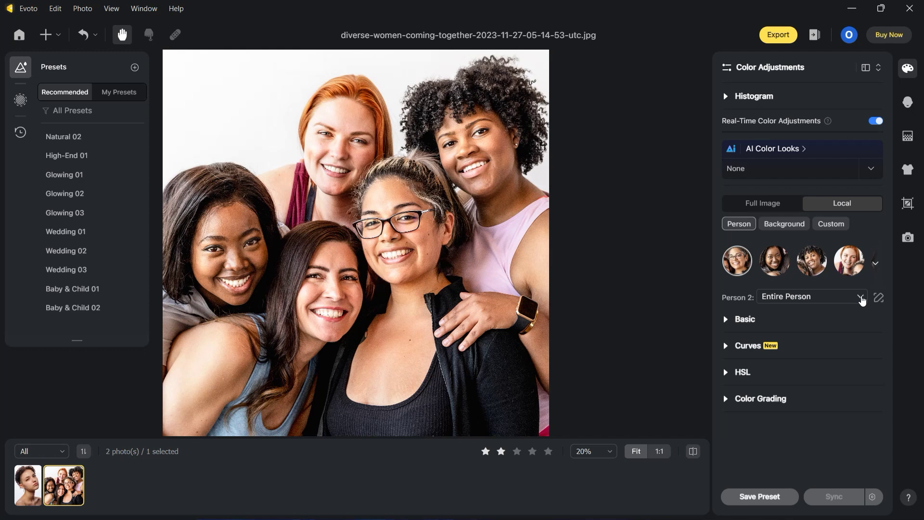
pyautogui.click(812, 296)
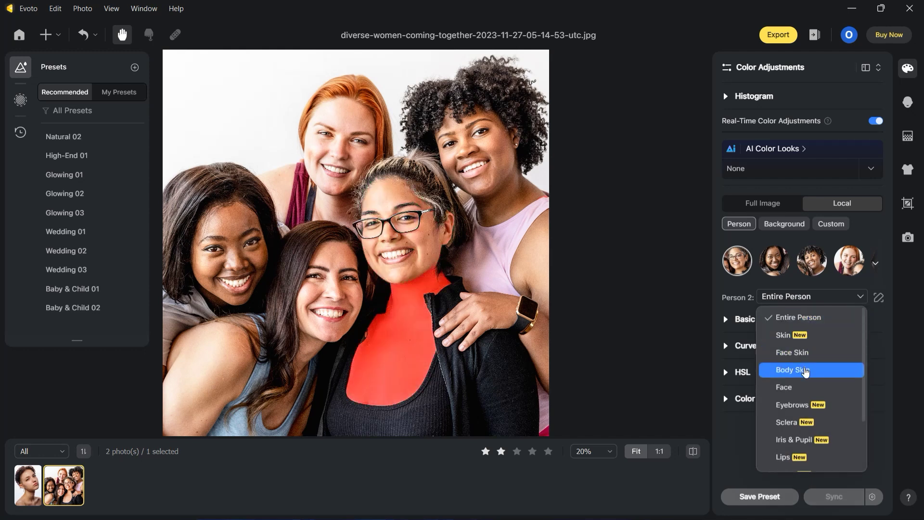
pyautogui.scroll(-1, 807, 441)
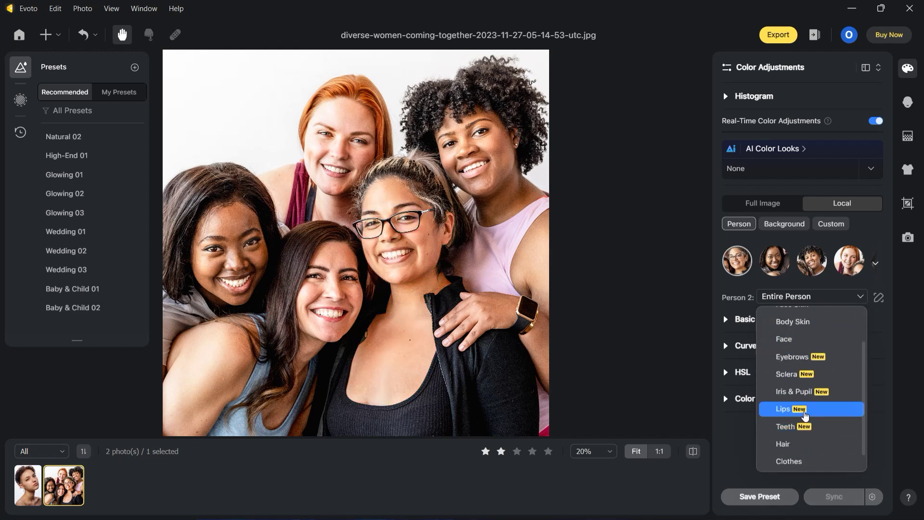
pyautogui.click(793, 461)
# Set the clothes' Temp 95, Tint -100, Exposure 1.8, Contrast 37 and Shadow -36
pyautogui.click(727, 320)
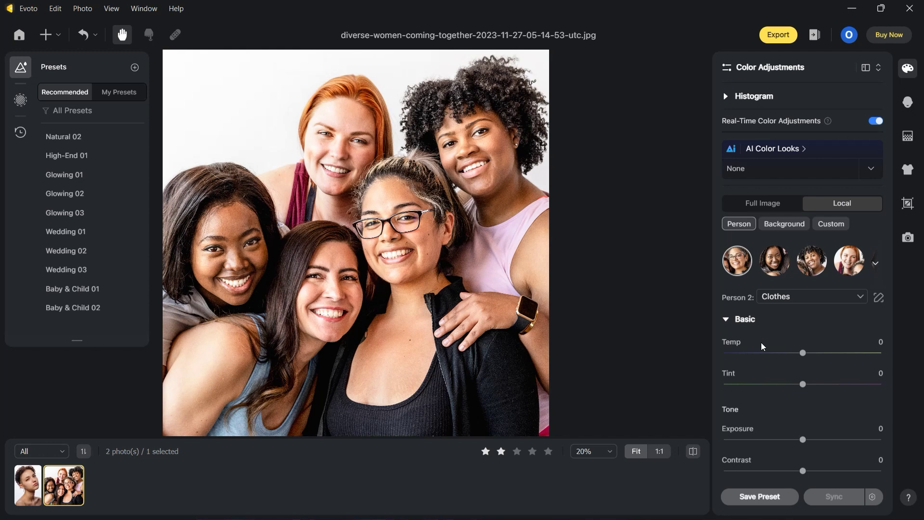
pyautogui.moveTo(802, 354); pyautogui.dragTo(884, 352)
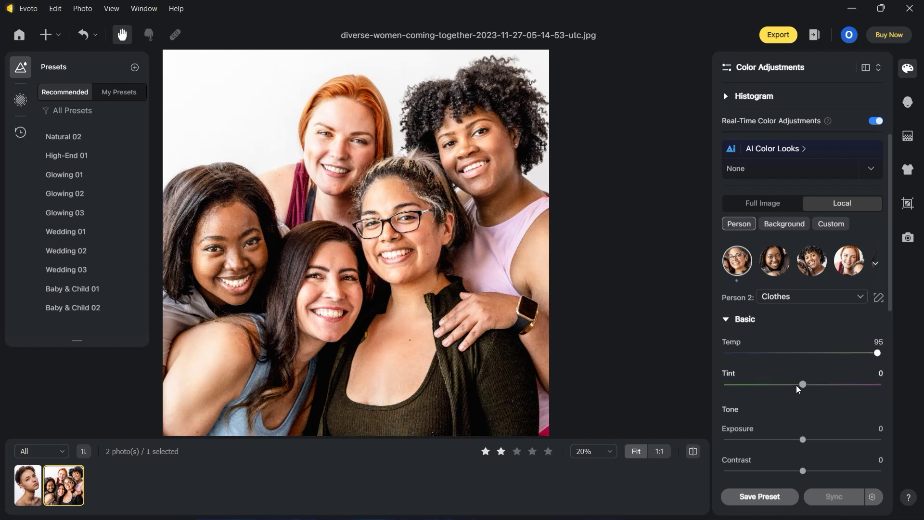
pyautogui.moveTo(802, 383); pyautogui.dragTo(704, 383)
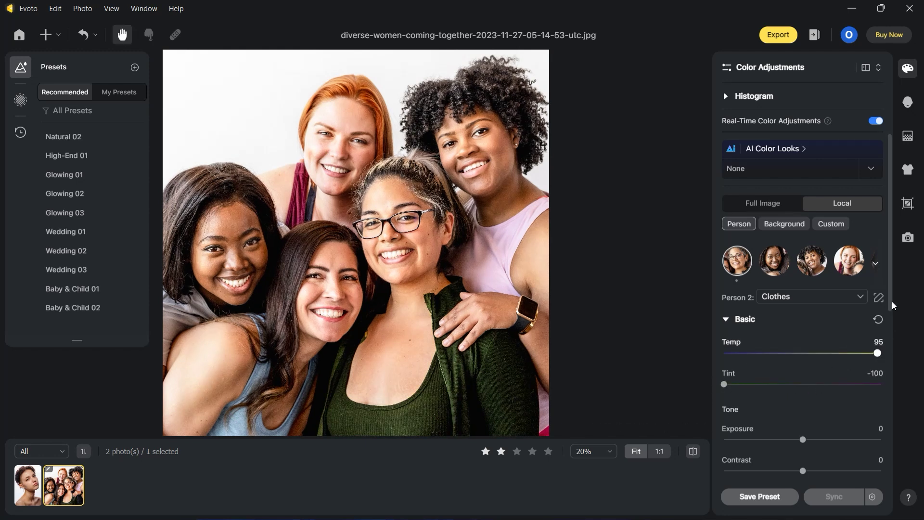
pyautogui.scroll(-3, 893, 306)
pyautogui.moveTo(802, 311); pyautogui.dragTo(830, 312)
pyautogui.moveTo(803, 342); pyautogui.dragTo(831, 342)
pyautogui.moveTo(802, 436); pyautogui.dragTo(774, 436)
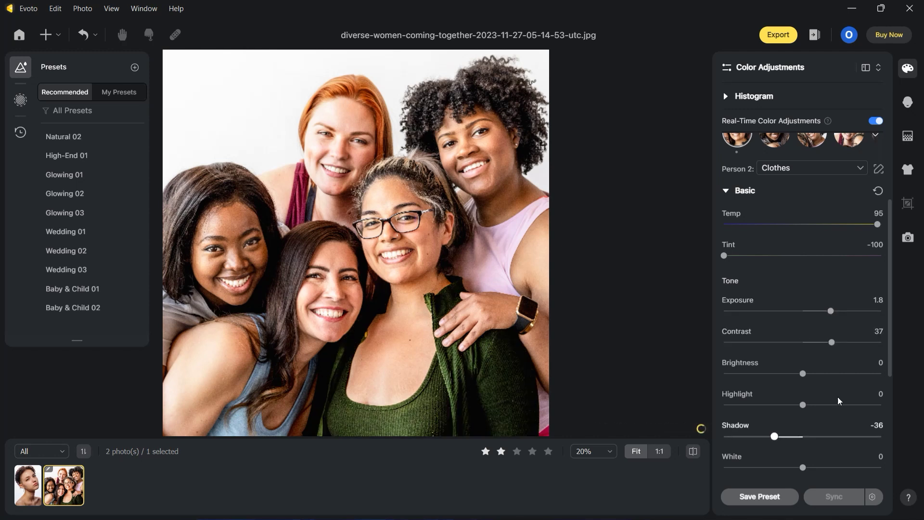
pyautogui.scroll(-4, 838, 400)
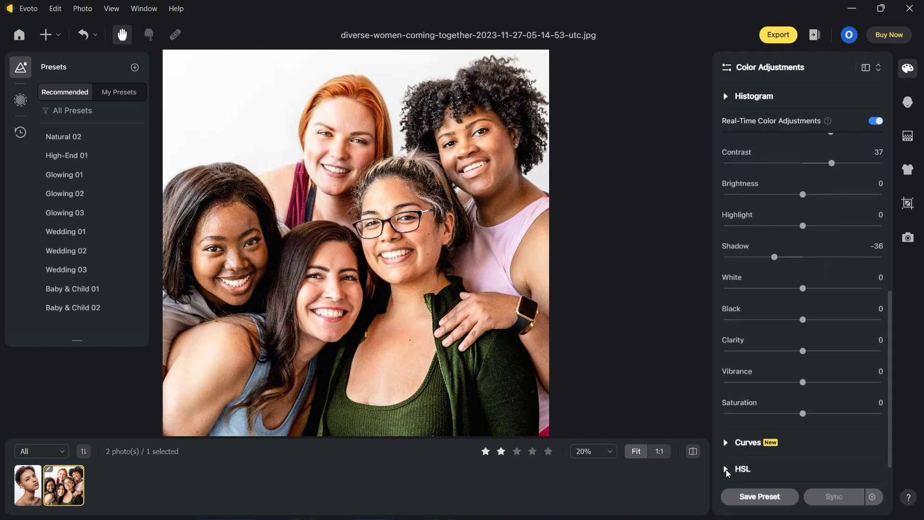
# In HSL, set the Green hue of the top to 62
pyautogui.click(728, 470)
pyautogui.scroll(-4, 893, 330)
pyautogui.moveTo(802, 418); pyautogui.dragTo(775, 420)
pyautogui.moveTo(835, 415); pyautogui.dragTo(754, 419)
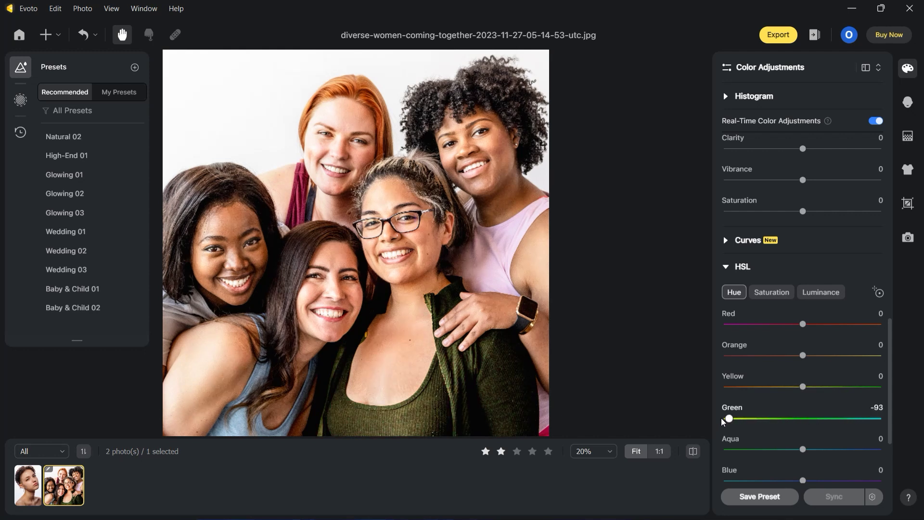
pyautogui.moveTo(851, 417); pyautogui.dragTo(852, 417)
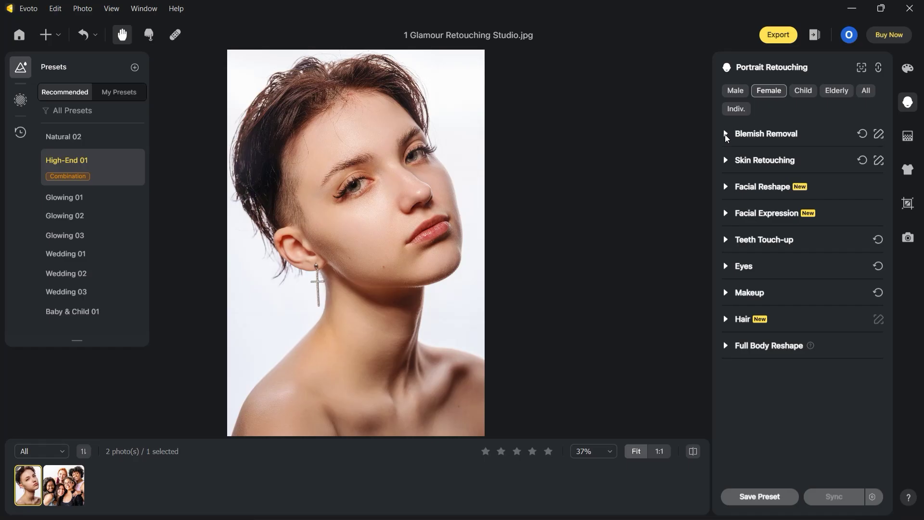
# Under Blemish Removal, set Lip Wrinkles & Flakes to 100
pyautogui.click(726, 135)
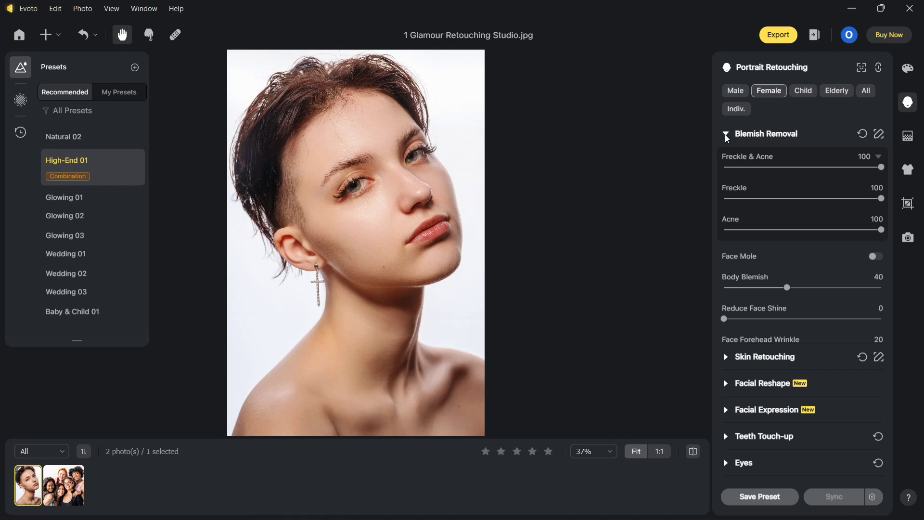
pyautogui.scroll(-2, 718, 285)
pyautogui.scroll(-5, 718, 286)
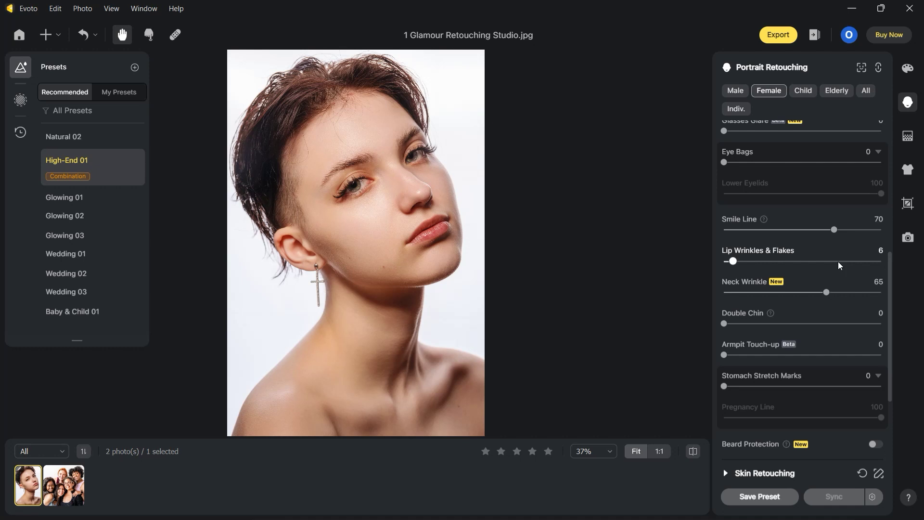
pyautogui.moveTo(840, 265); pyautogui.dragTo(884, 262)
# Toggle the before/after compare several times to check the smoothed lips
pyautogui.click(693, 451)
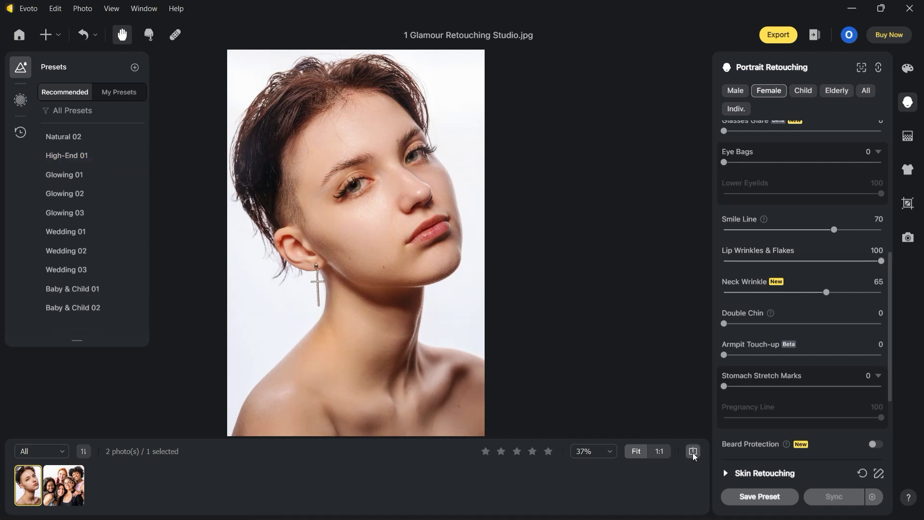
pyautogui.scroll(5, 523, 148)
pyautogui.scroll(-3, 596, 350)
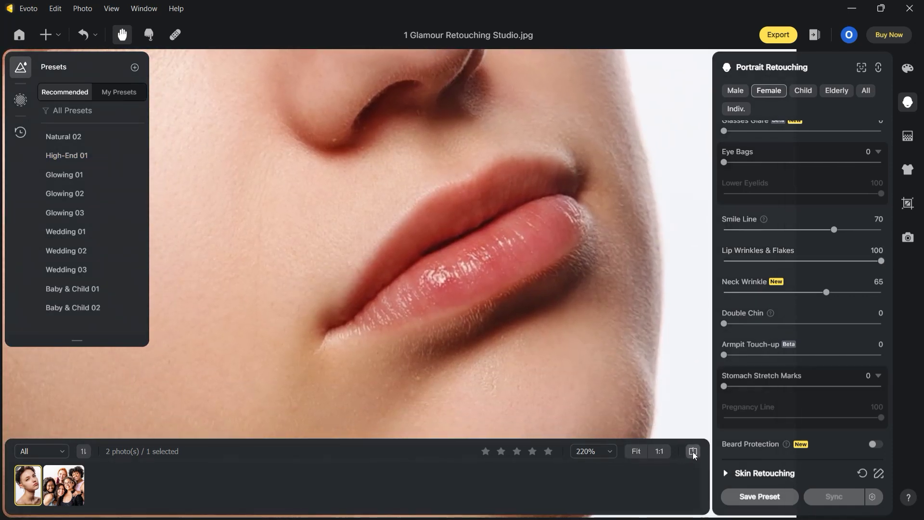
pyautogui.click(693, 451)
pyautogui.click(693, 451)
pyautogui.click(693, 452)
pyautogui.click(693, 451)
pyautogui.scroll(-4, 602, 337)
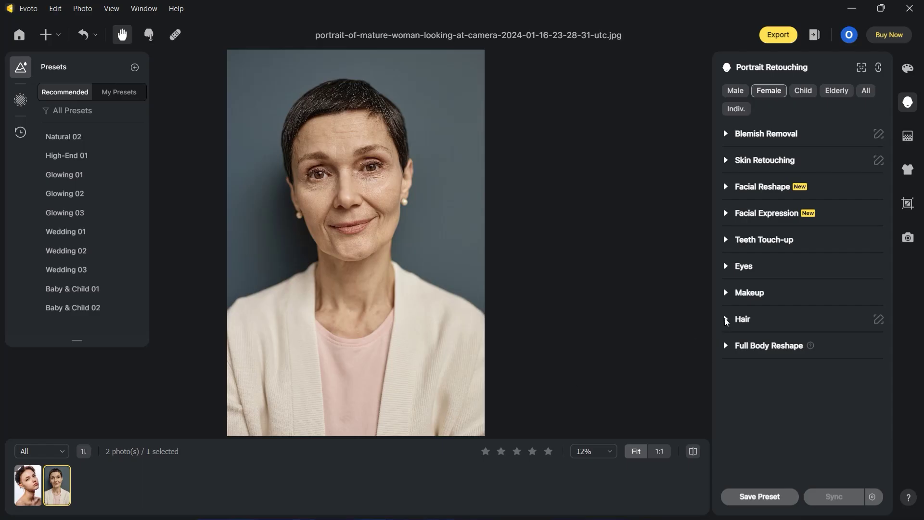
# Under Hair, set White Hair Blackening to full strength and compare with the original grey hair
pyautogui.click(725, 318)
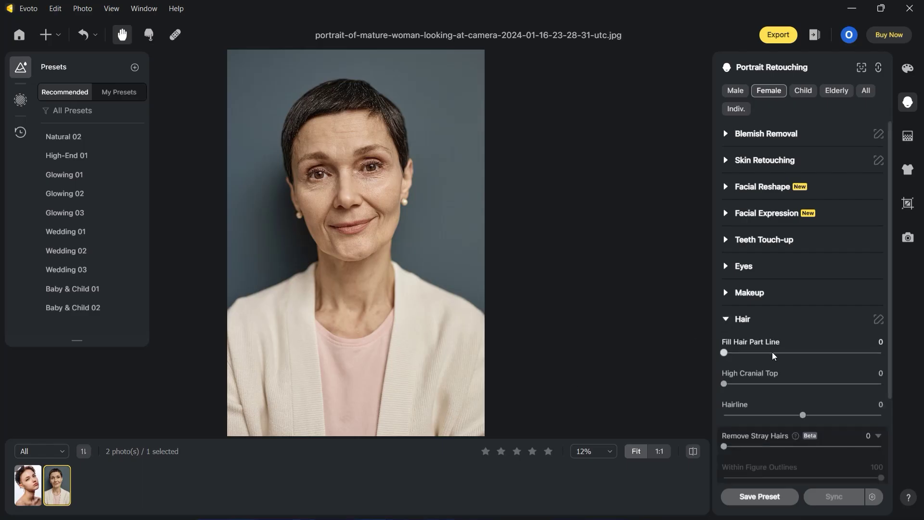
pyautogui.scroll(-2, 772, 352)
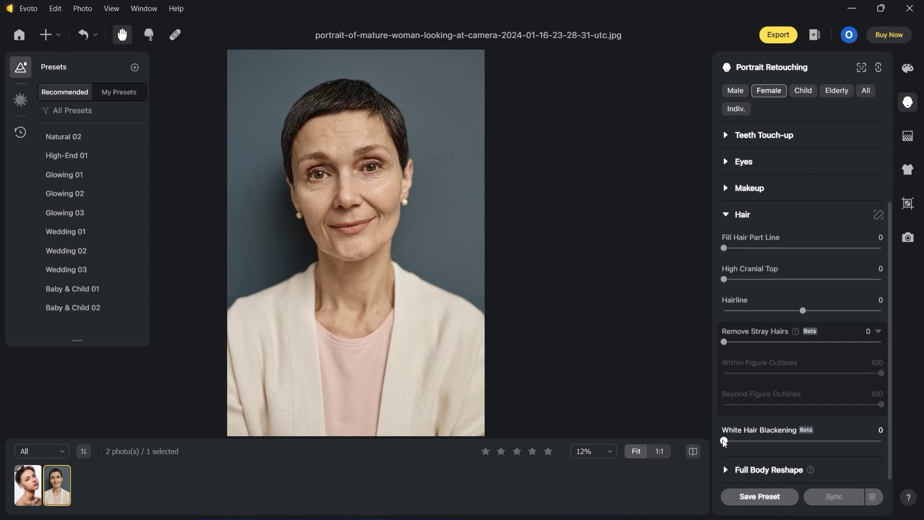
pyautogui.moveTo(724, 441); pyautogui.dragTo(882, 441)
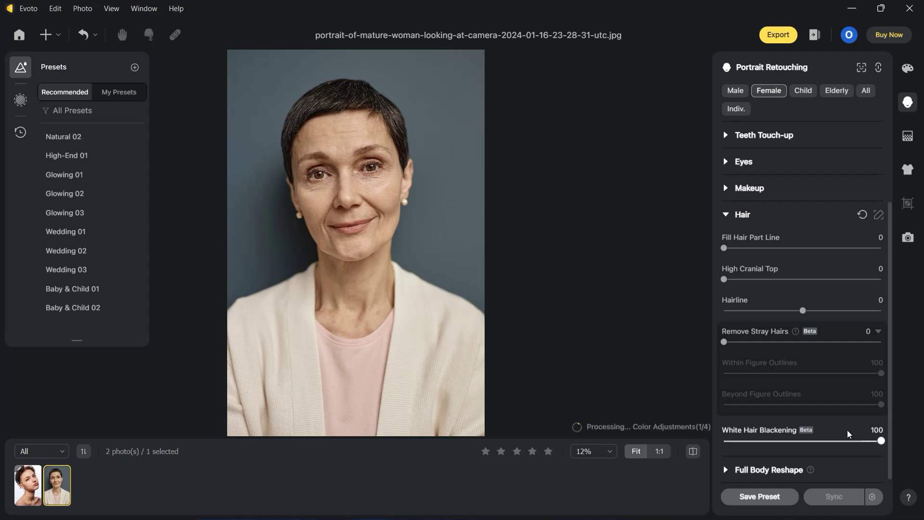
pyautogui.press('h')
pyautogui.scroll(5, 423, 196)
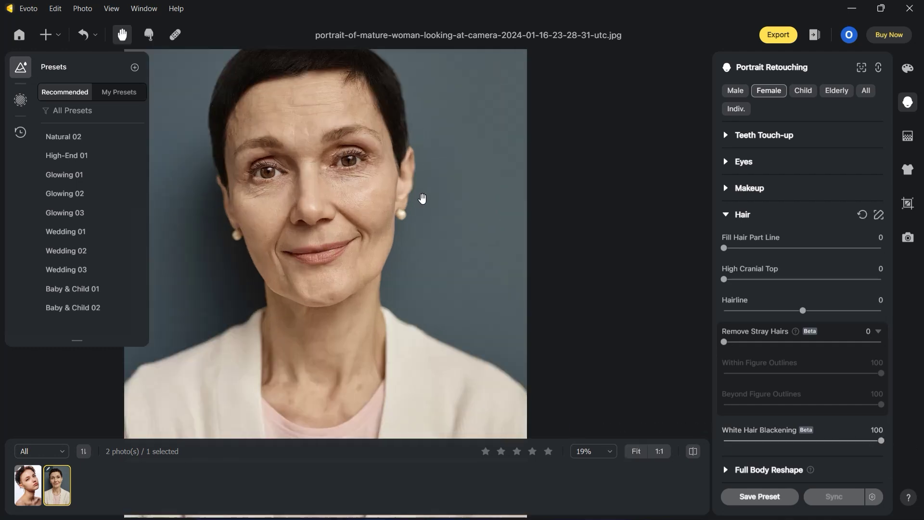
pyautogui.click(693, 452)
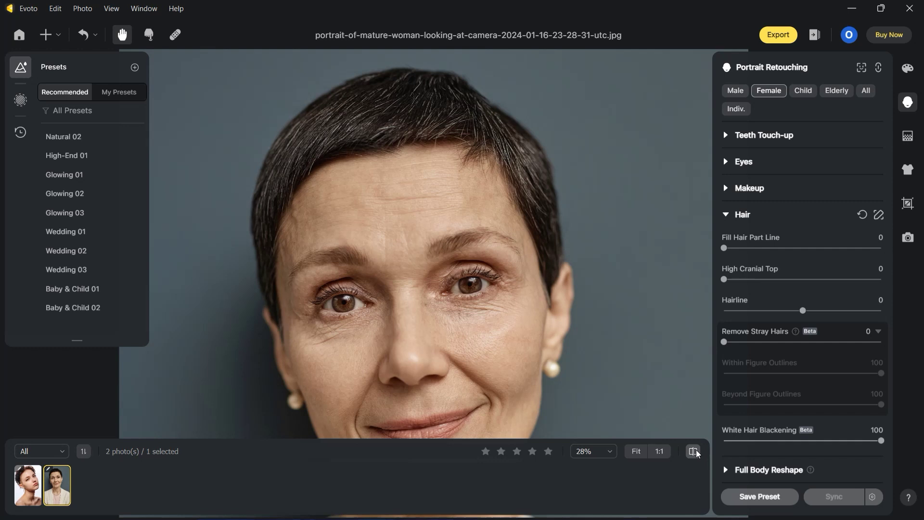
pyautogui.click(693, 452)
pyautogui.click(694, 452)
pyautogui.click(693, 452)
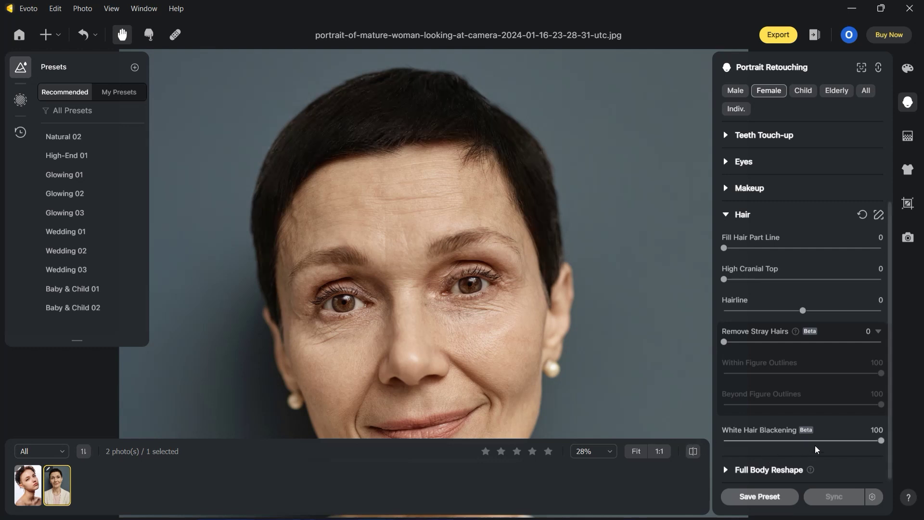
# Lower White Hair Blackening to 70, fit the photo in view, and compare again
pyautogui.moveTo(880, 443); pyautogui.dragTo(833, 443)
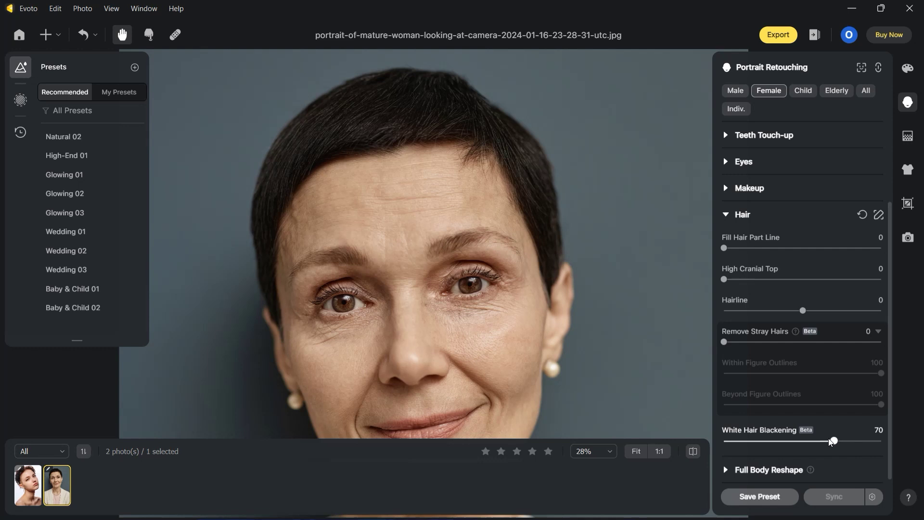
pyautogui.click(693, 451)
pyautogui.click(693, 451)
pyautogui.click(694, 452)
pyautogui.click(694, 451)
pyautogui.click(642, 452)
pyautogui.click(693, 452)
pyautogui.click(694, 452)
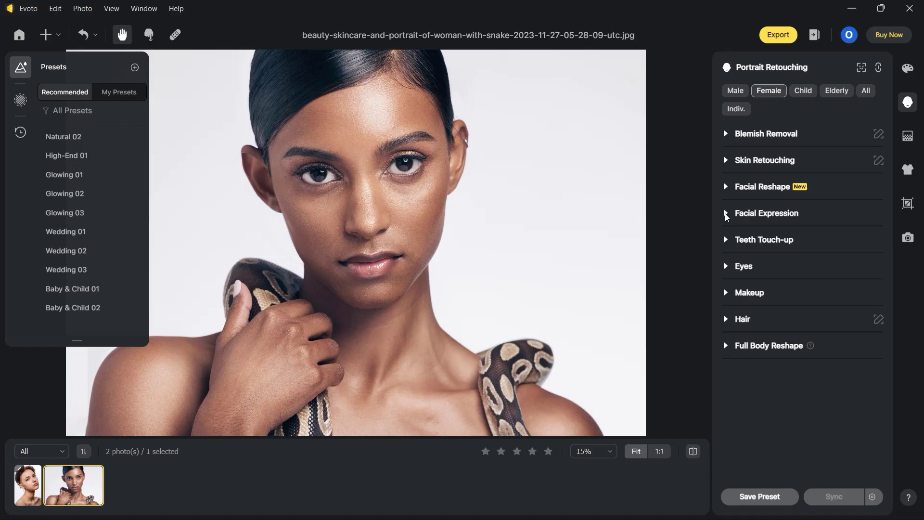
# Under Expression, try Gentle Smile at 100, compare, then return it to 0
pyautogui.click(726, 215)
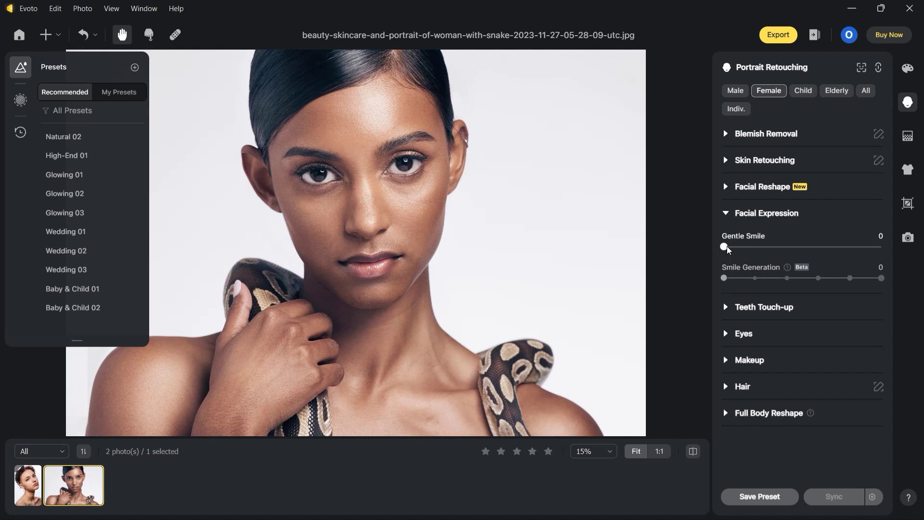
pyautogui.moveTo(723, 247); pyautogui.dragTo(882, 246)
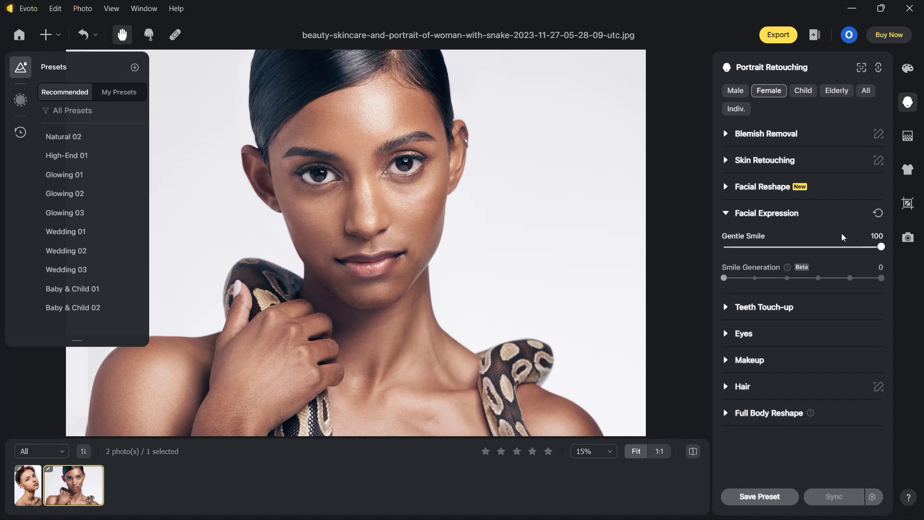
pyautogui.click(692, 452)
pyautogui.click(691, 452)
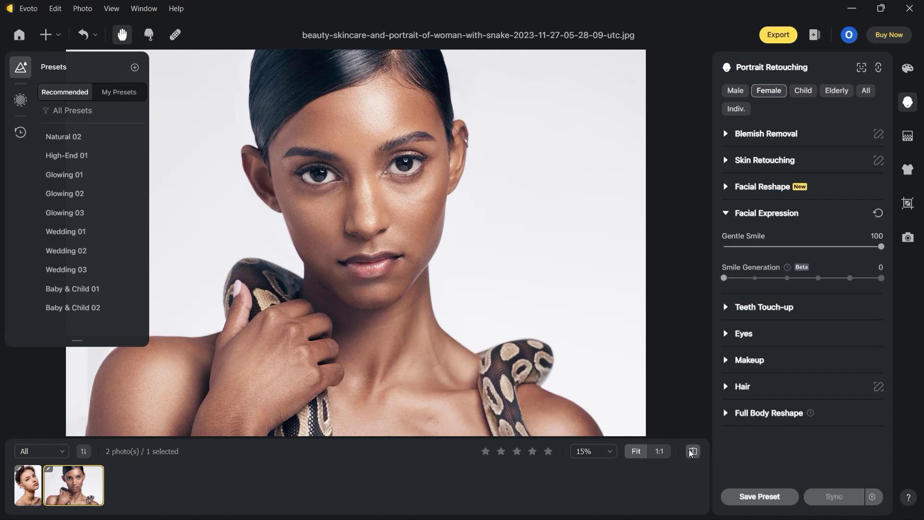
pyautogui.moveTo(881, 247); pyautogui.dragTo(693, 249)
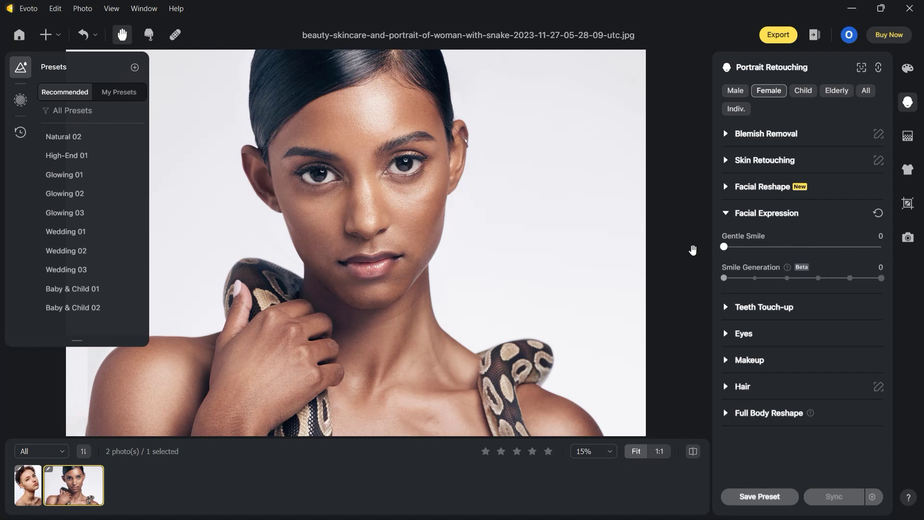
# Step Smile Generation through levels 1 to 5 and compare with the unsmiling original
pyautogui.click(755, 279)
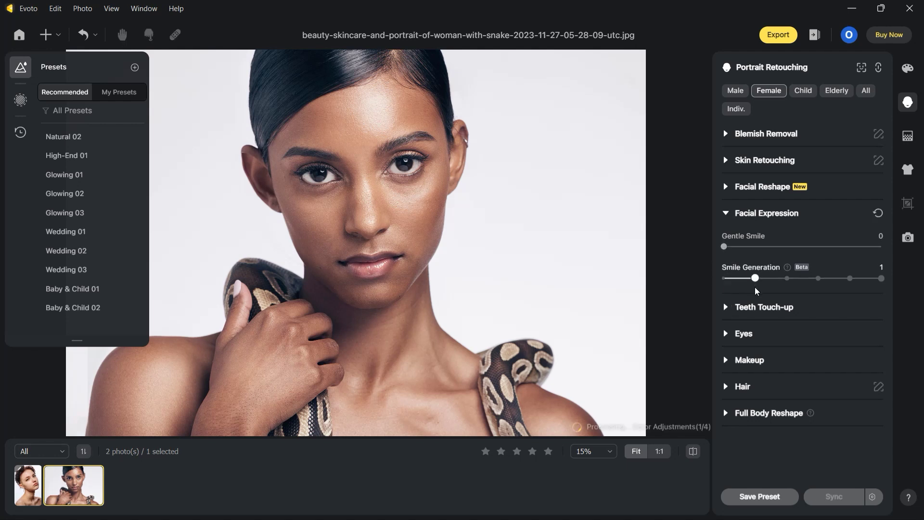
pyautogui.click(787, 287)
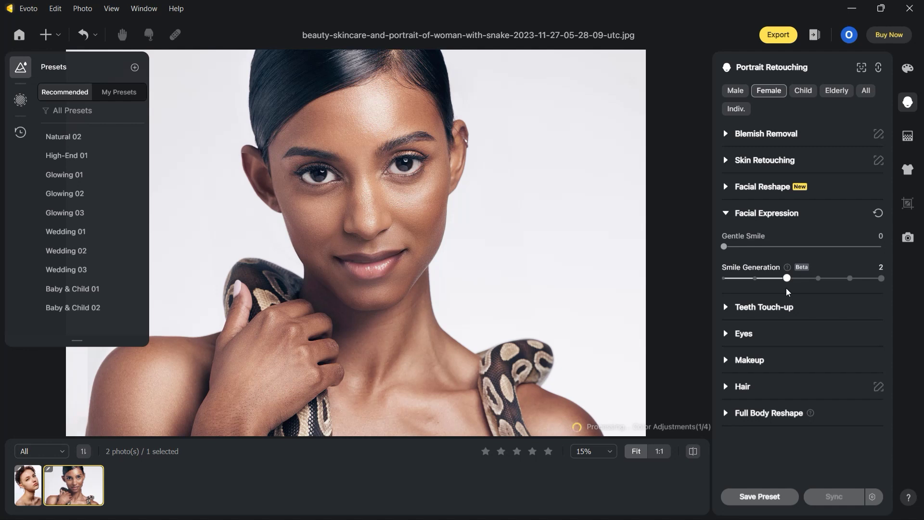
pyautogui.click(810, 293)
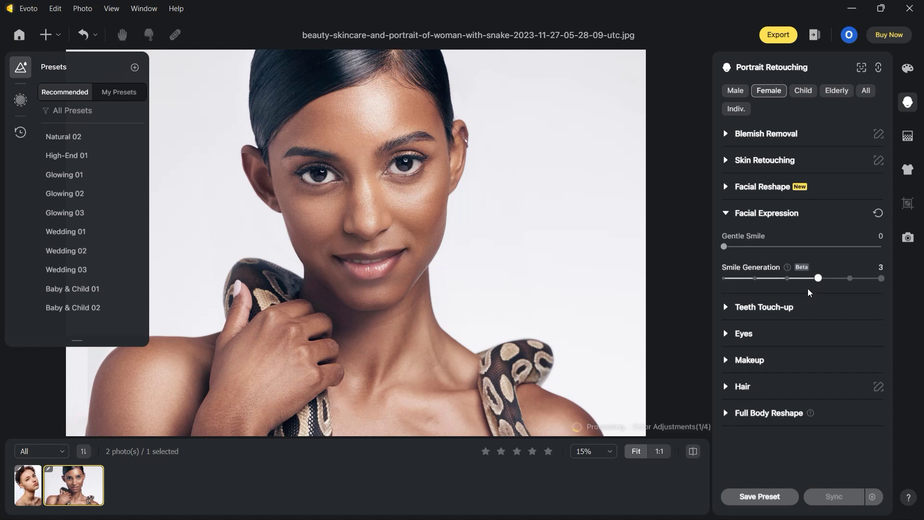
pyautogui.click(851, 279)
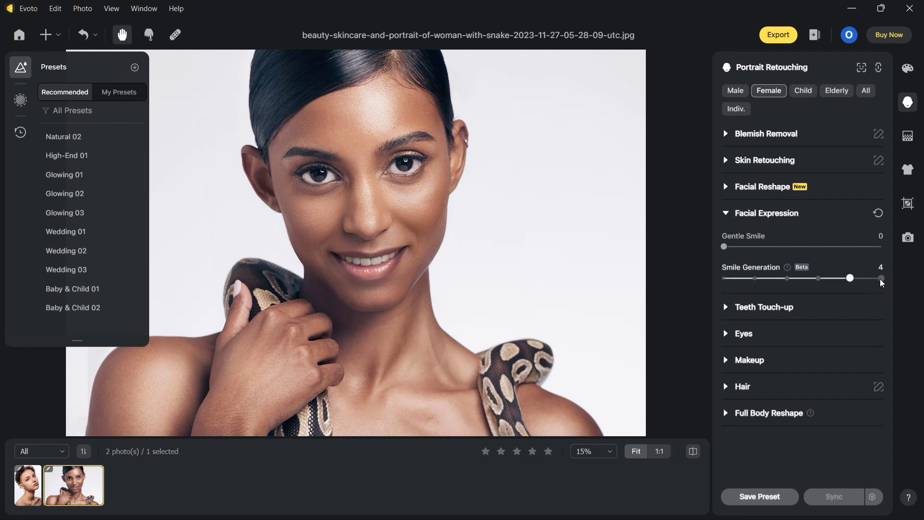
pyautogui.click(881, 279)
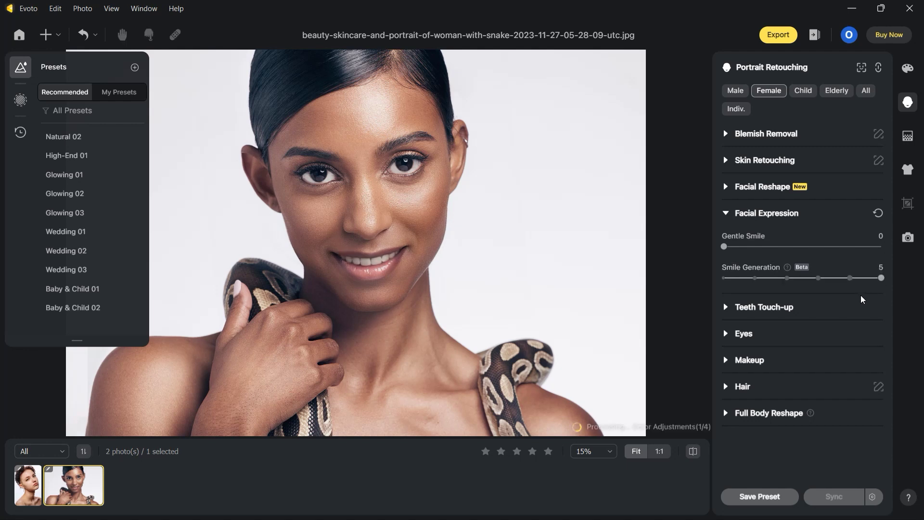
pyautogui.click(692, 452)
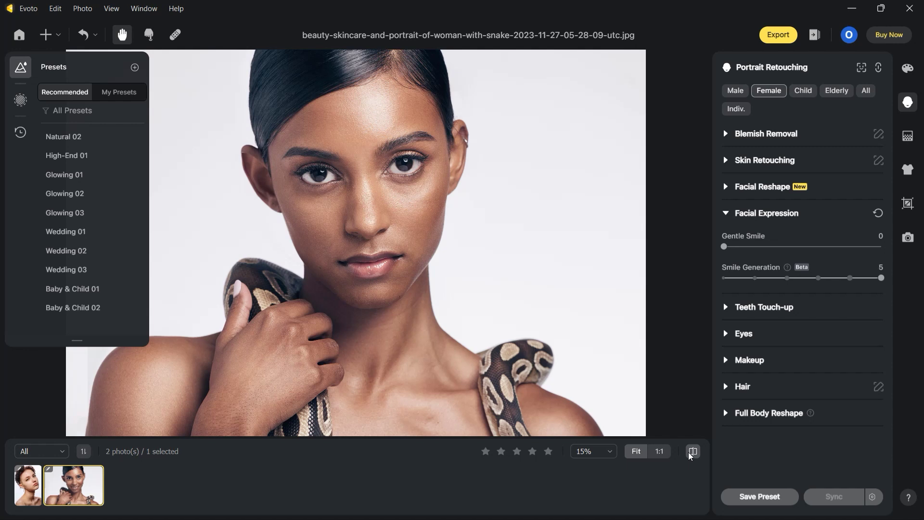
pyautogui.click(693, 452)
pyautogui.click(692, 453)
pyautogui.click(692, 453)
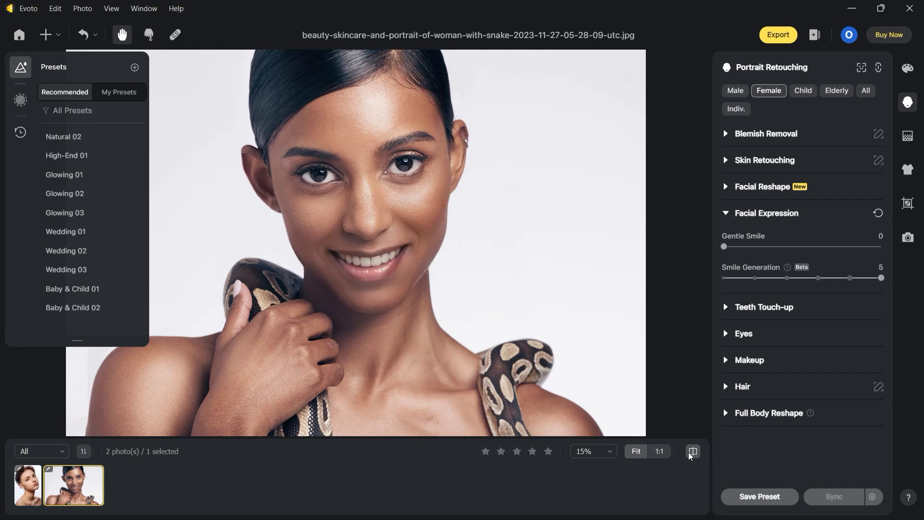
pyautogui.click(692, 452)
pyautogui.click(693, 452)
# Set Smile Generation to 1 and Gentle Smile to 100
pyautogui.moveTo(724, 247); pyautogui.dragTo(703, 248)
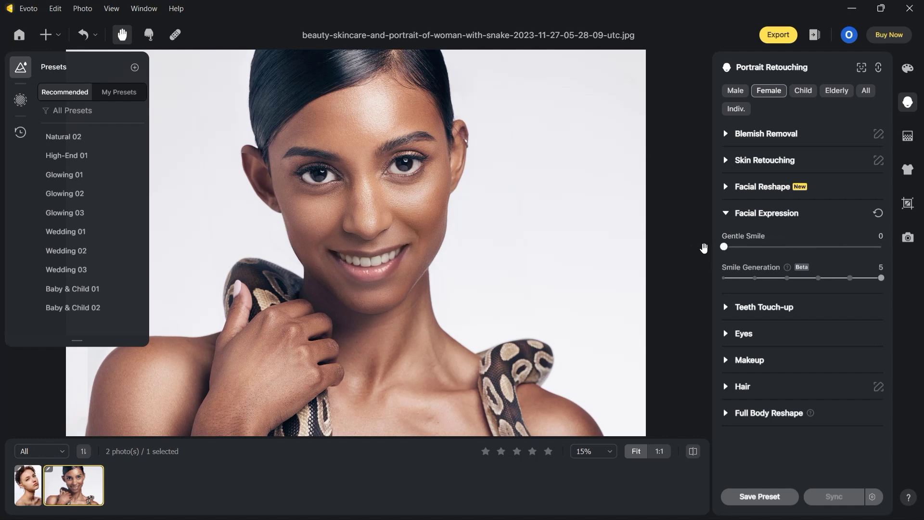
pyautogui.click(755, 278)
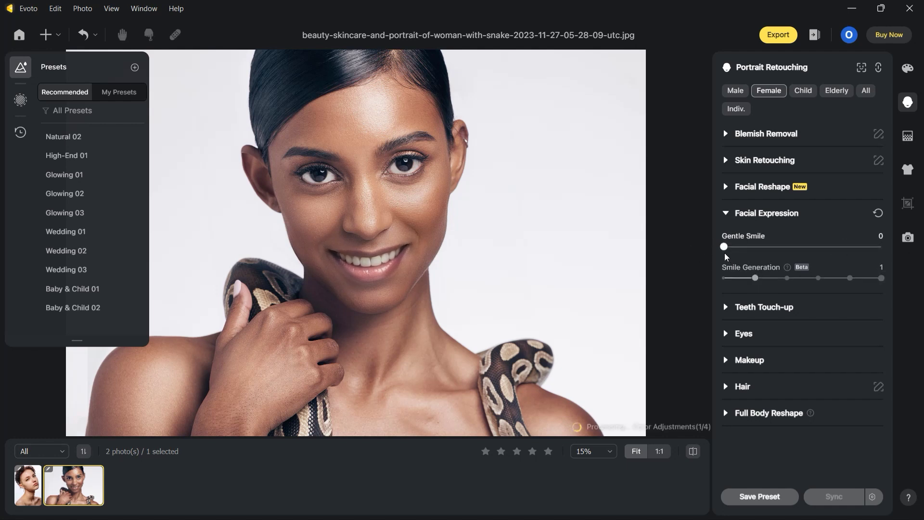
pyautogui.moveTo(724, 247); pyautogui.dragTo(913, 243)
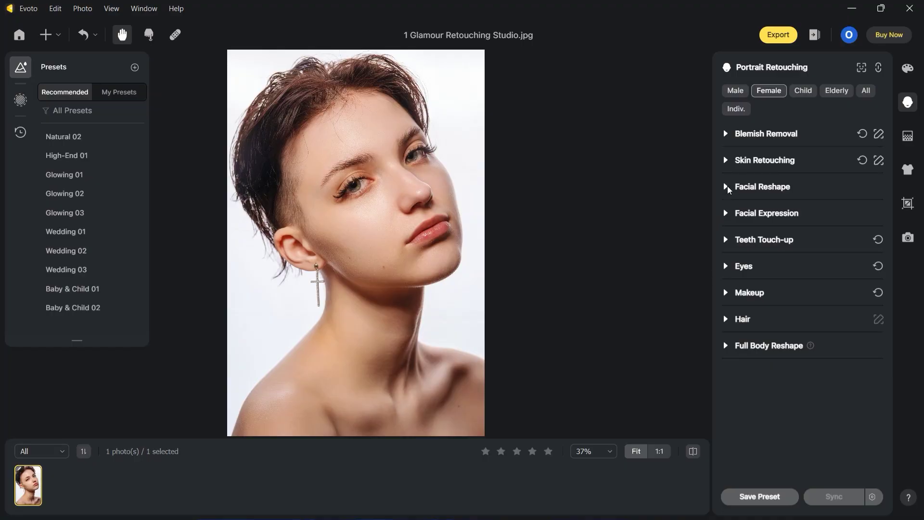
# Under Facial Reshape > Mouth, try Tilt at its extremes, compare, then set Tilt to 1
pyautogui.click(730, 187)
pyautogui.scroll(-1, 790, 356)
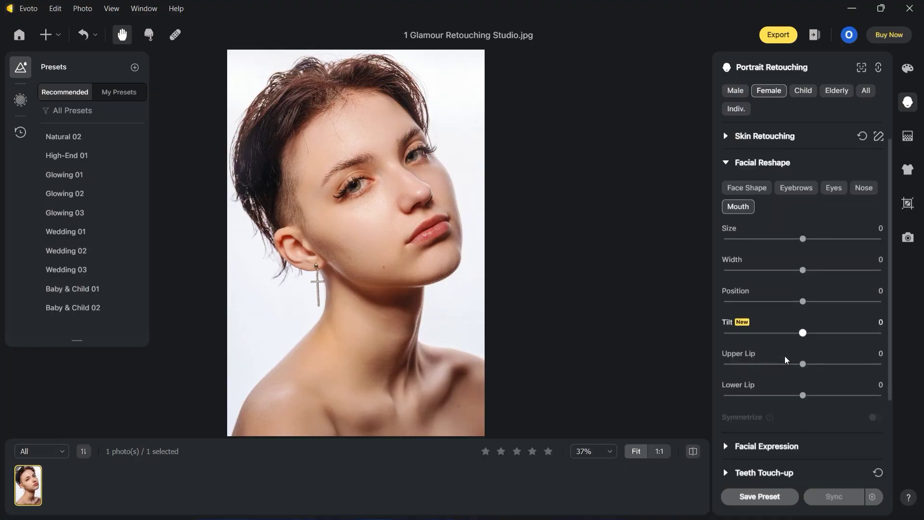
pyautogui.moveTo(802, 309); pyautogui.dragTo(881, 309)
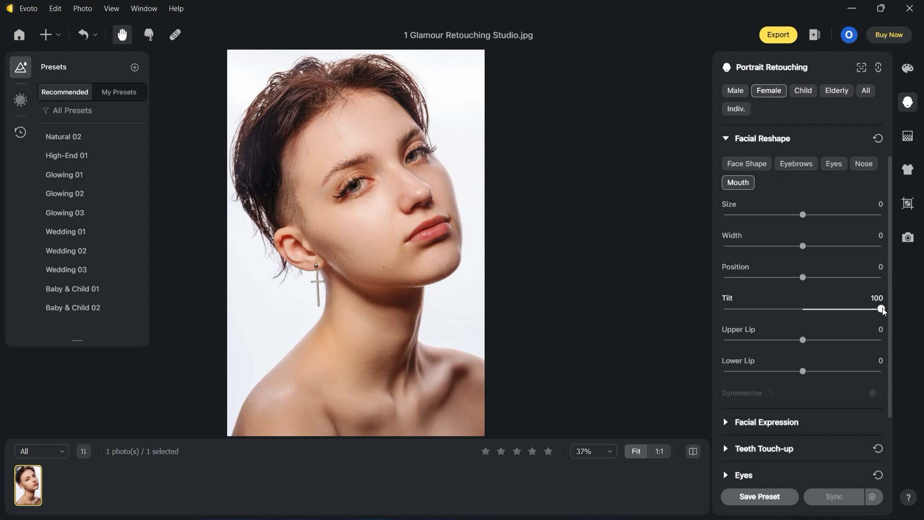
pyautogui.click(693, 451)
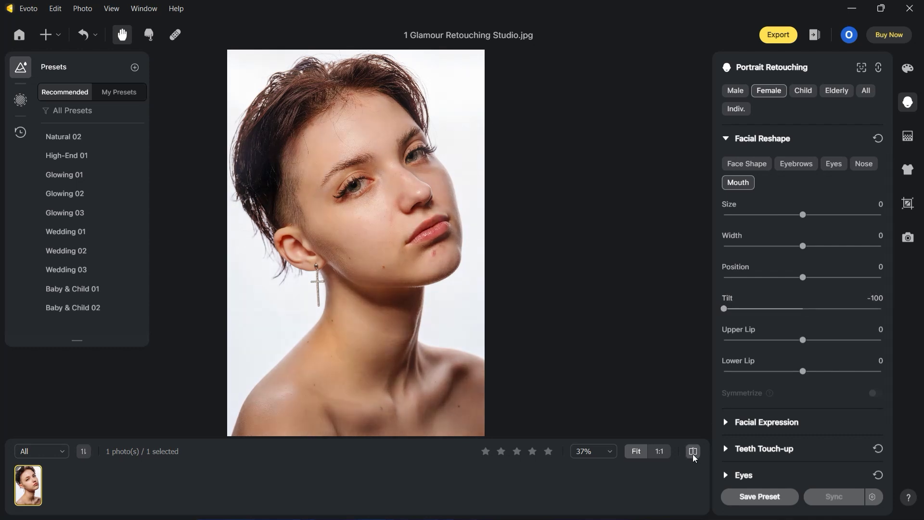
pyautogui.moveTo(724, 309); pyautogui.dragTo(803, 314)
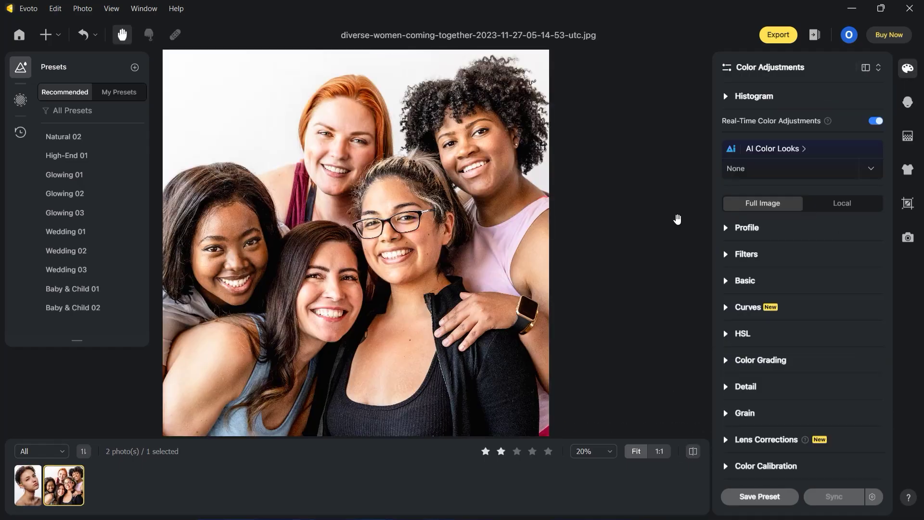
# In Local adjustments, select Person 3 as Entire Person and raise Exposure to 1.05
pyautogui.click(866, 206)
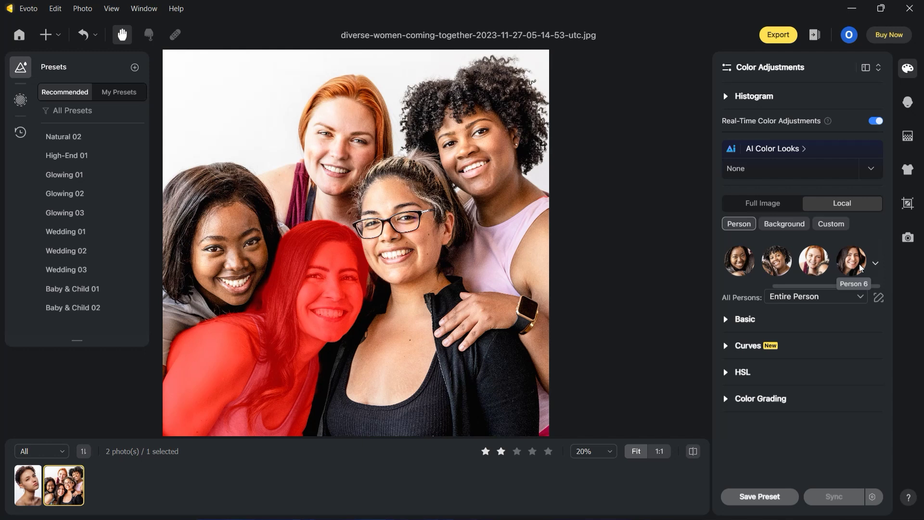
pyautogui.click(816, 296)
pyautogui.click(741, 319)
pyautogui.click(739, 260)
pyautogui.click(741, 319)
pyautogui.moveTo(802, 440); pyautogui.dragTo(823, 441)
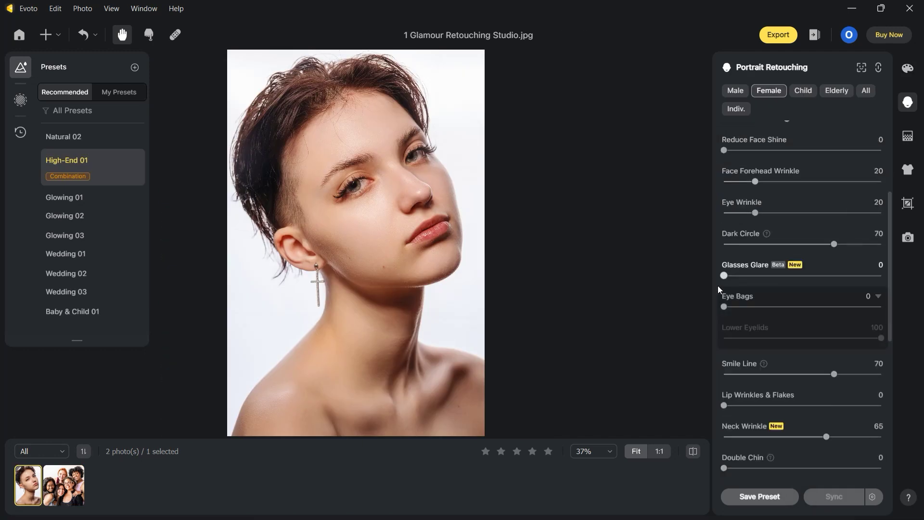
# Recap Lip Wrinkles & Flakes at 100, Smile Generation from 1 to 5, and Gentle Smile
pyautogui.scroll(-3, 718, 285)
pyautogui.moveTo(725, 262); pyautogui.dragTo(881, 261)
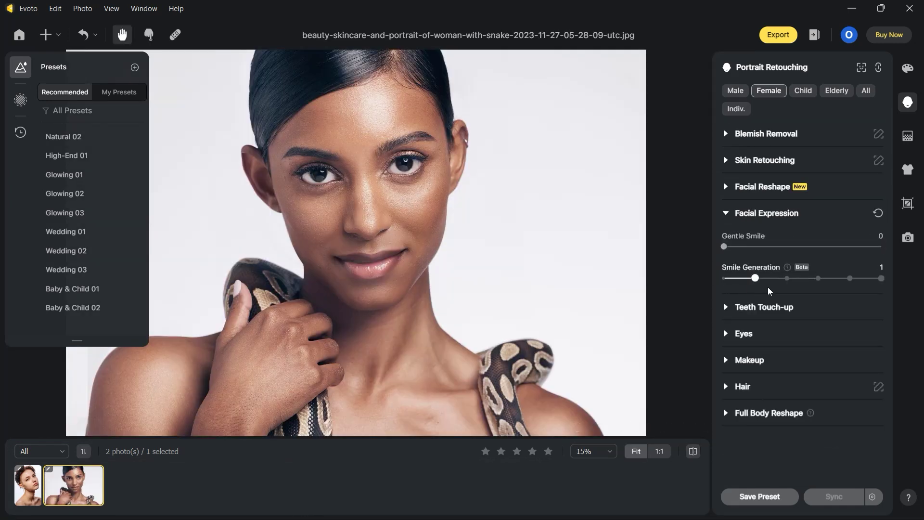
pyautogui.moveTo(769, 291); pyautogui.dragTo(880, 291)
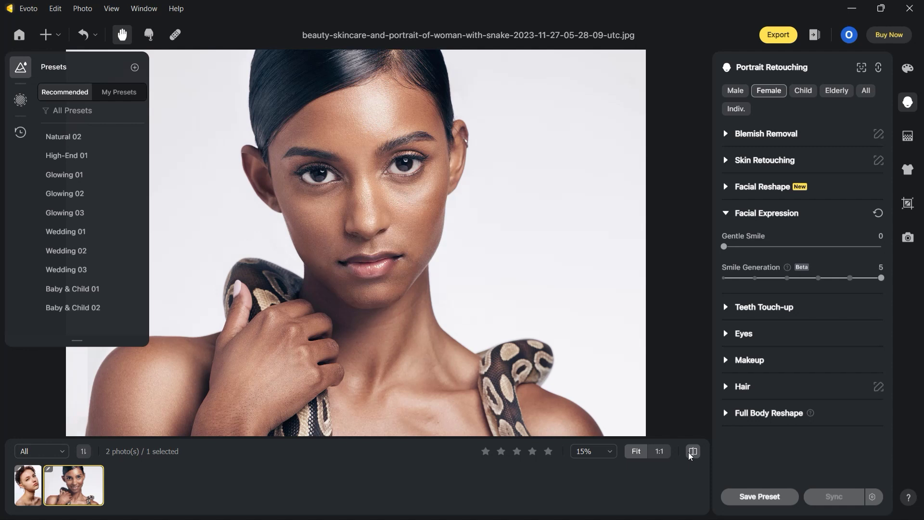
pyautogui.moveTo(723, 247)
pyautogui.mouseDown()
pyautogui.moveTo(775, 246)
pyautogui.moveTo(724, 246)
pyautogui.mouseUp()
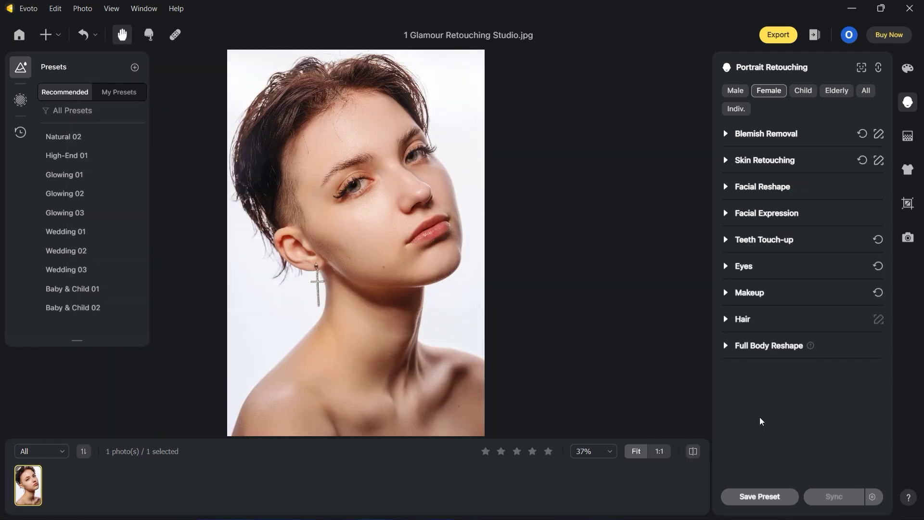